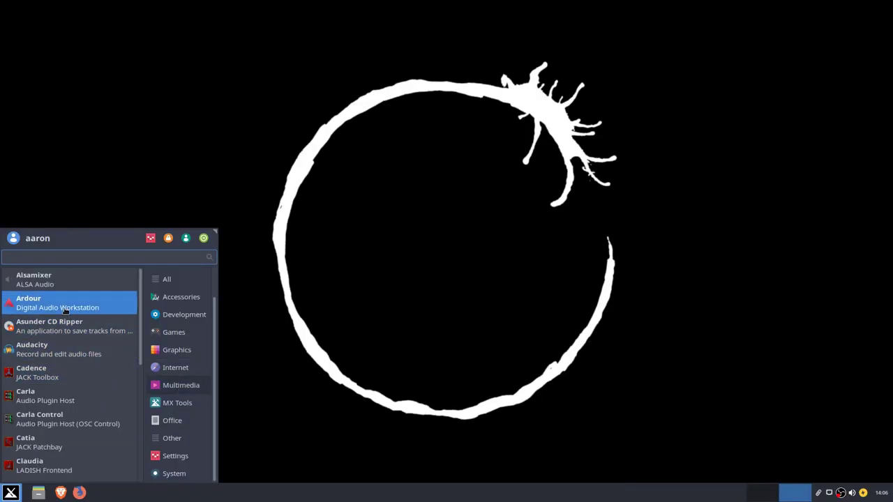
Step: Launch Ardour and start a new session based on the Empty Template after reviewing the other session templates
click(63, 311)
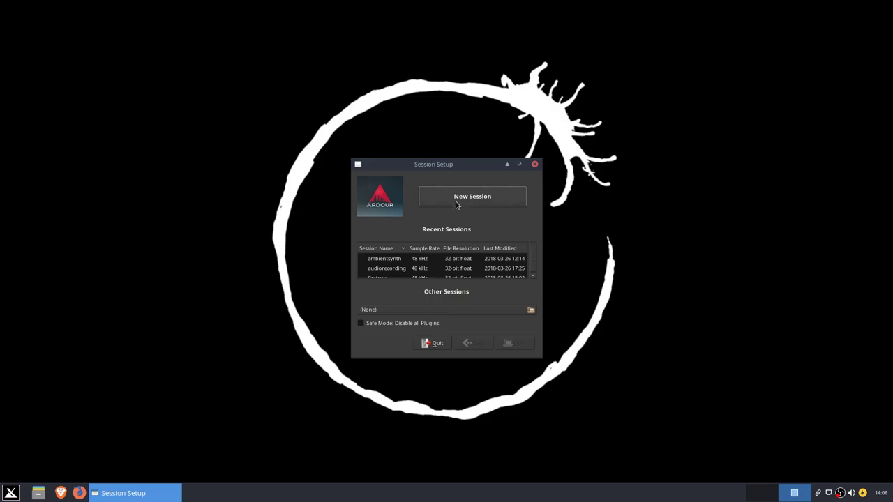
click(457, 198)
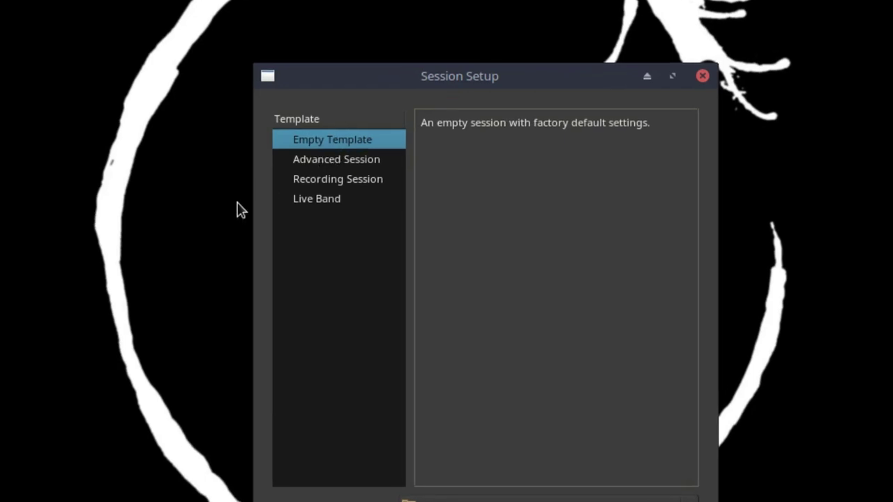
key(Down)
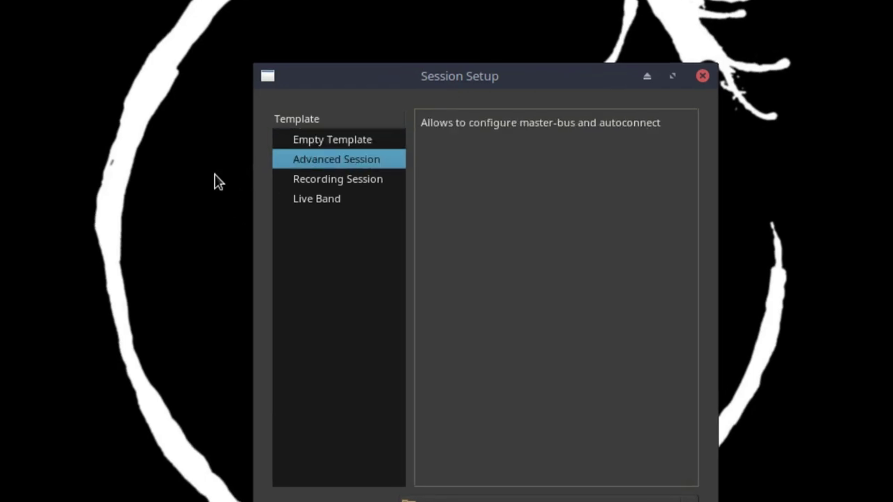
key(Down)
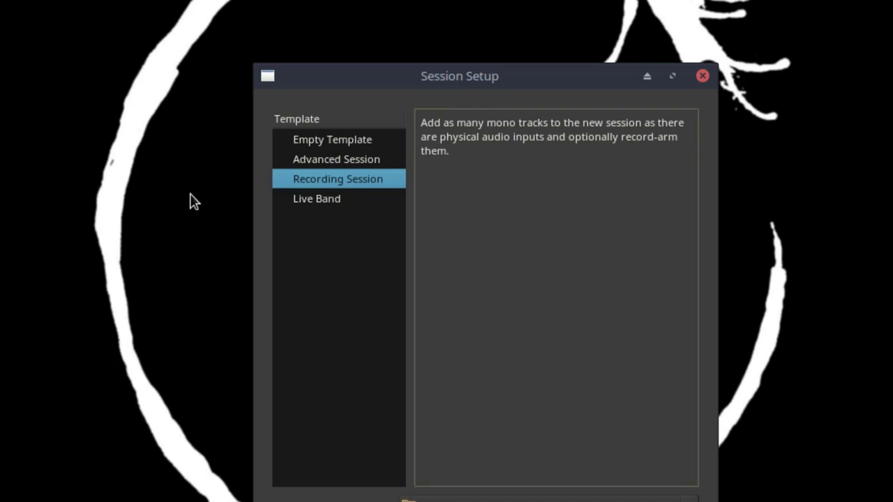
click(308, 209)
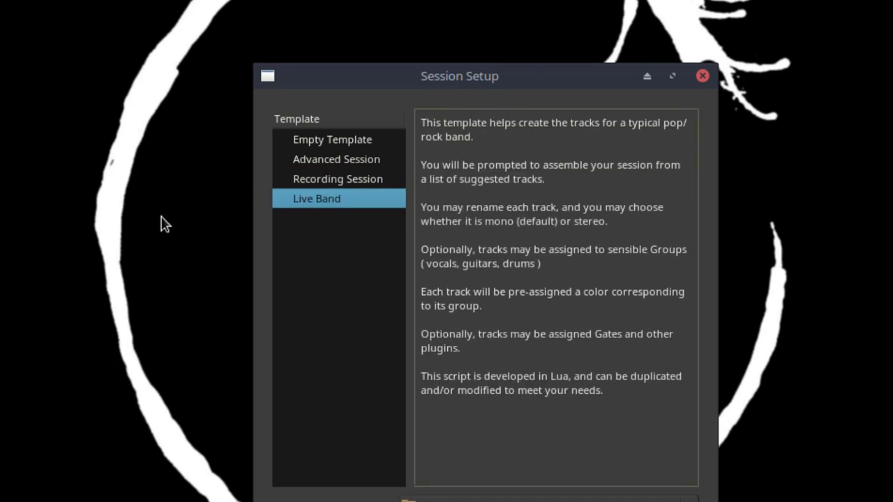
click(325, 142)
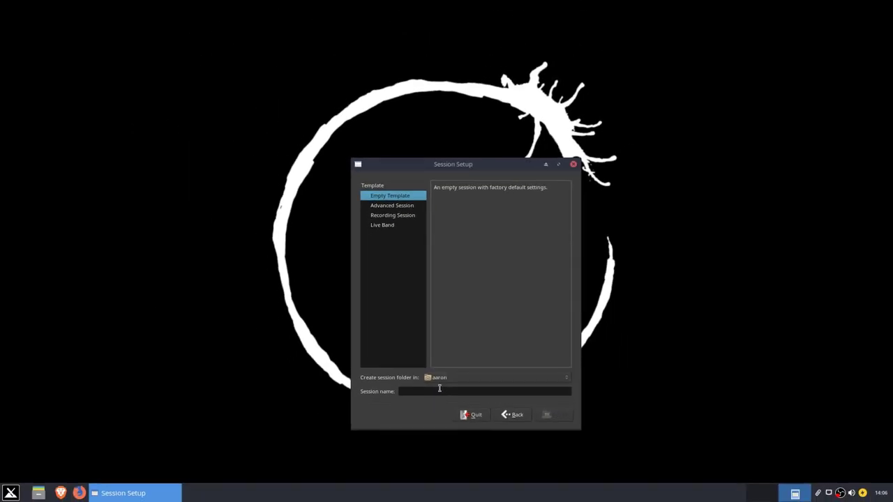
Step: Name the new session nobodypaysattentiontothisanyways and create it
click(432, 499)
text(my-first-ardour-session)
key(Return)
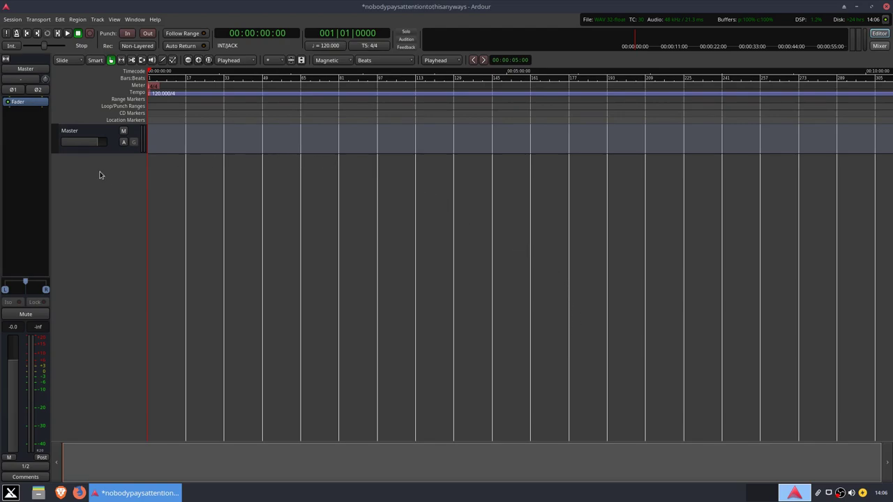
click(97, 20)
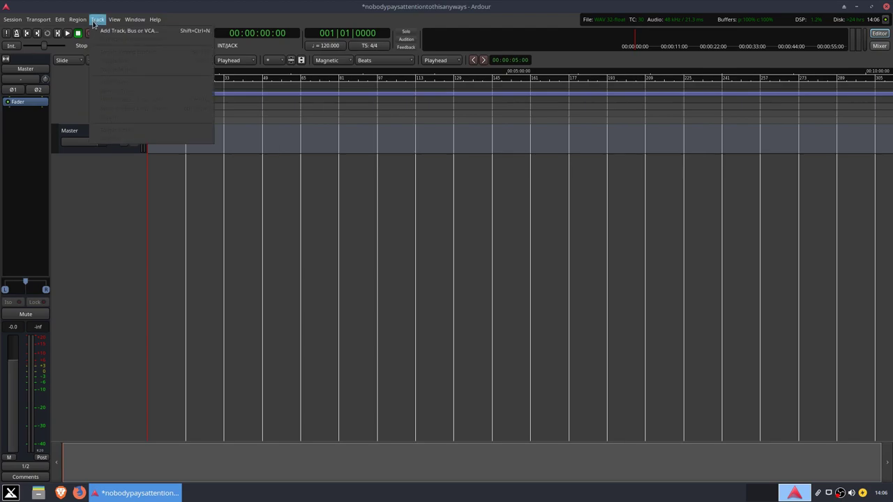
click(104, 30)
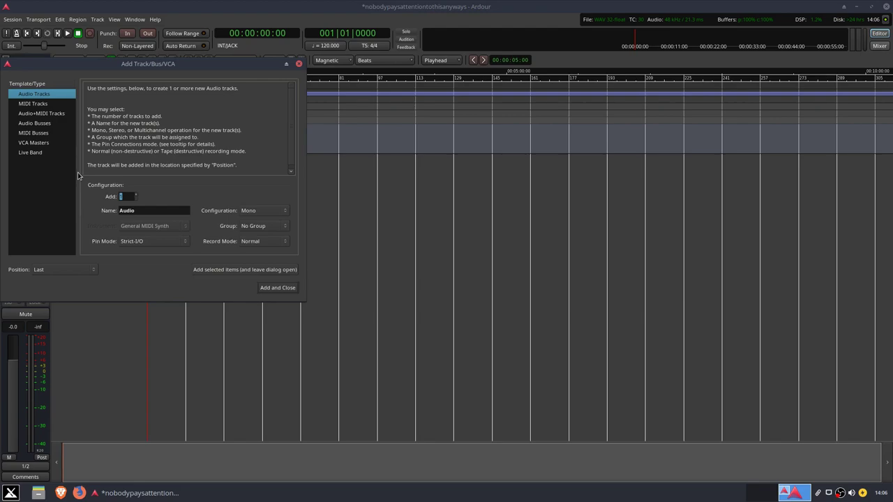
click(299, 64)
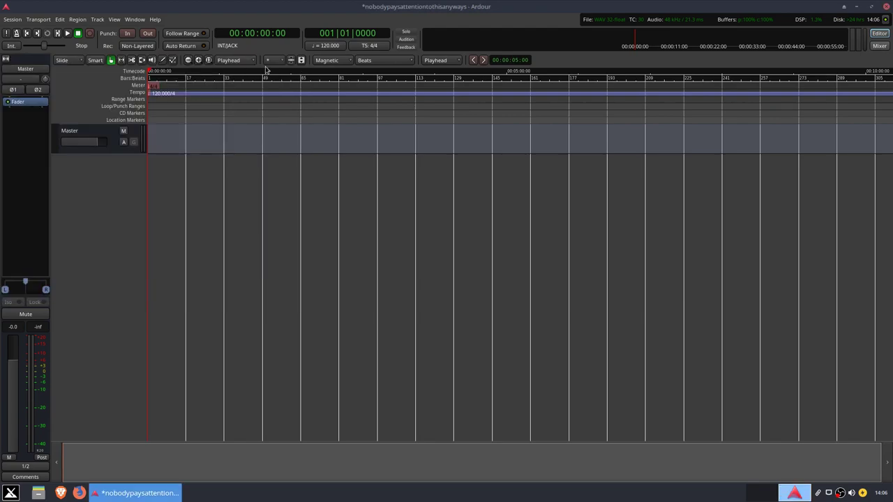
Step: Open the Add Track/Bus/VCA dialog and examine the MIDI, Audio+MIDI, bus, VCA Masters and Live Band types
click(97, 19)
click(104, 31)
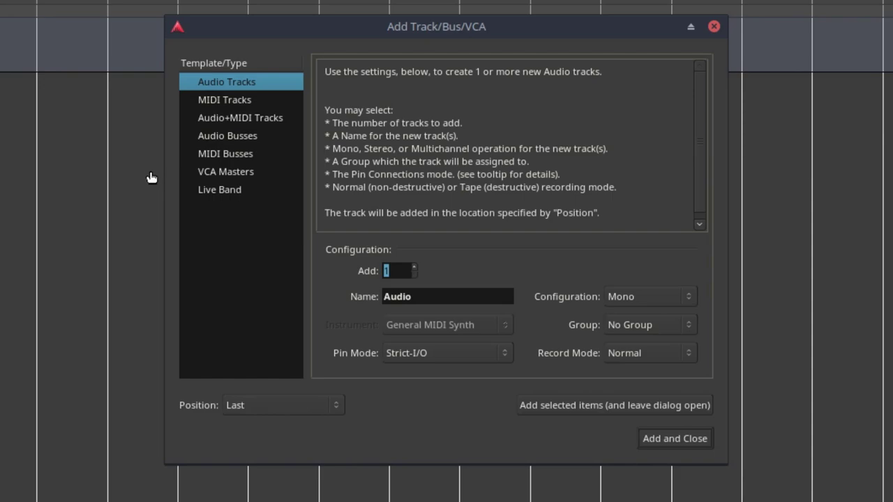
click(221, 102)
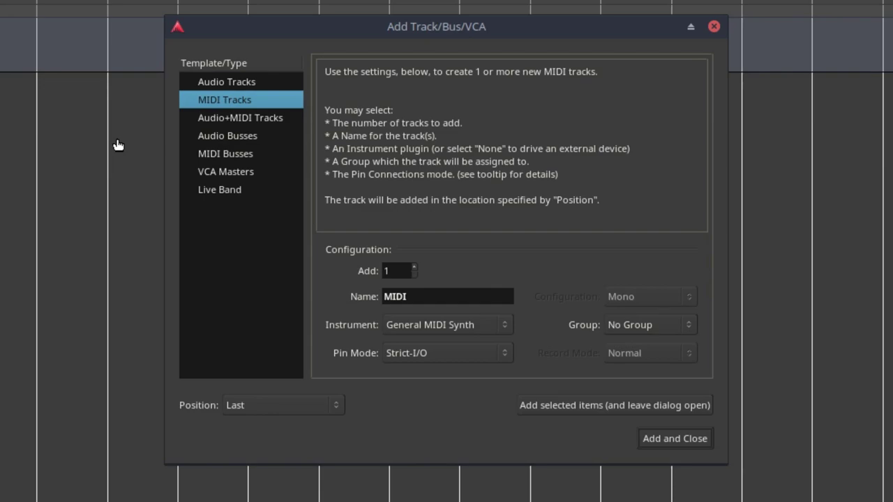
click(198, 118)
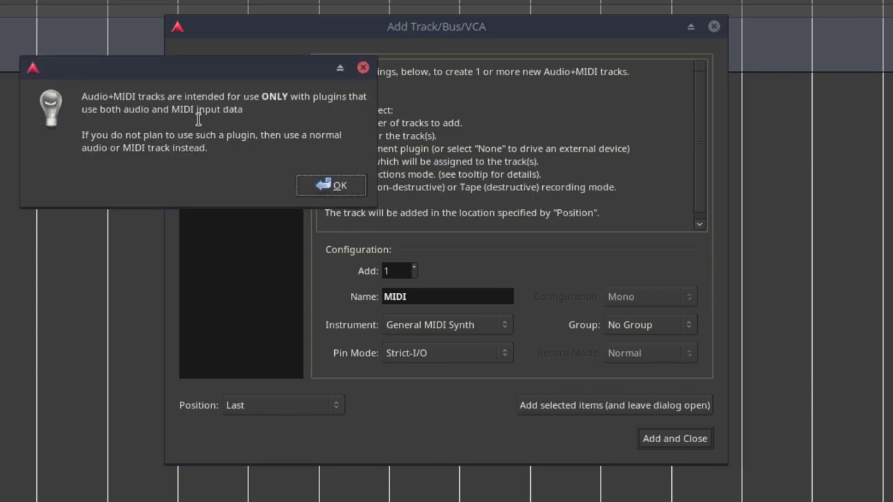
drag(223, 73, 480, 200)
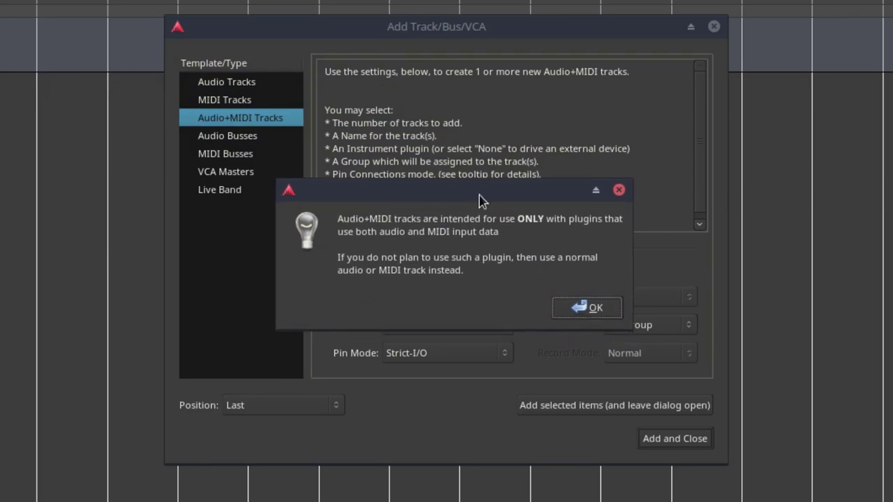
click(568, 308)
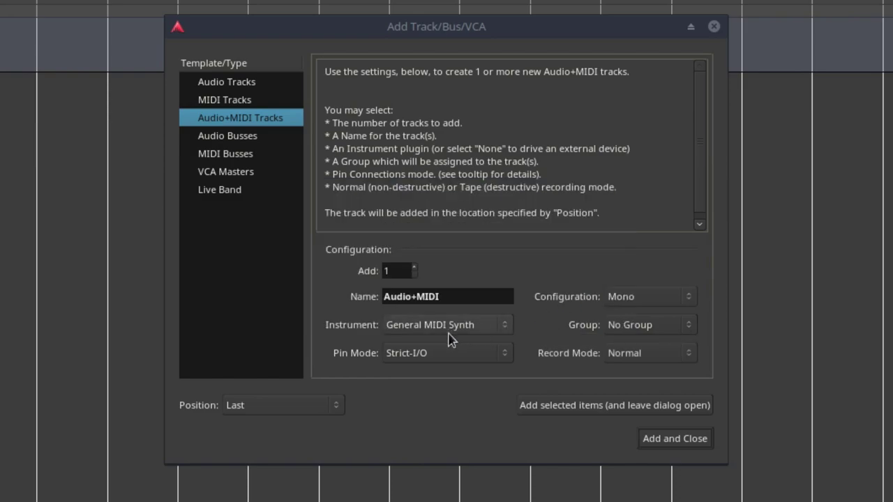
click(233, 139)
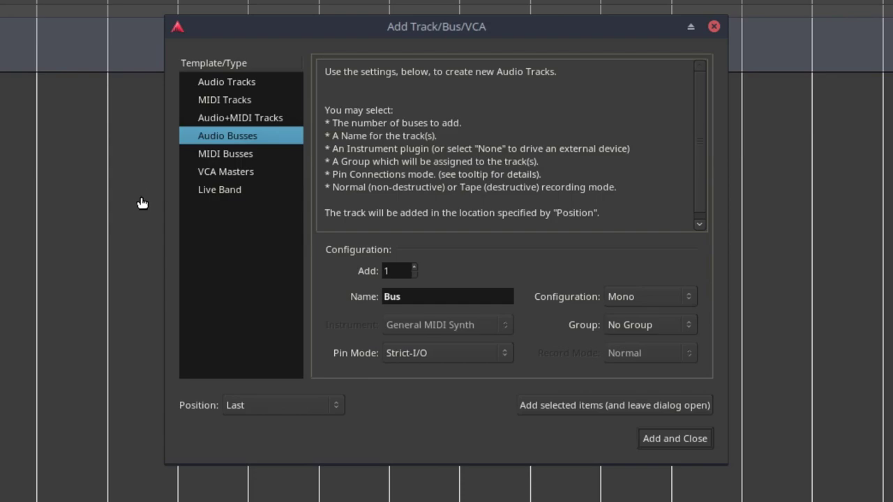
click(220, 155)
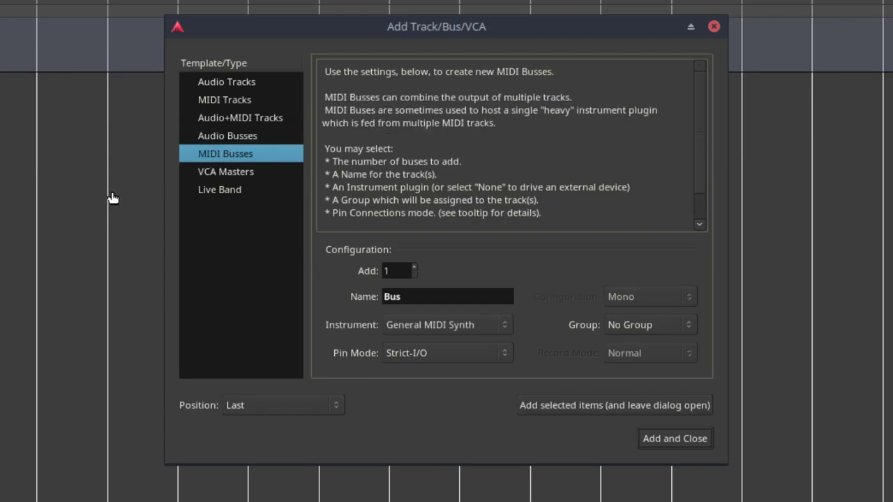
click(218, 173)
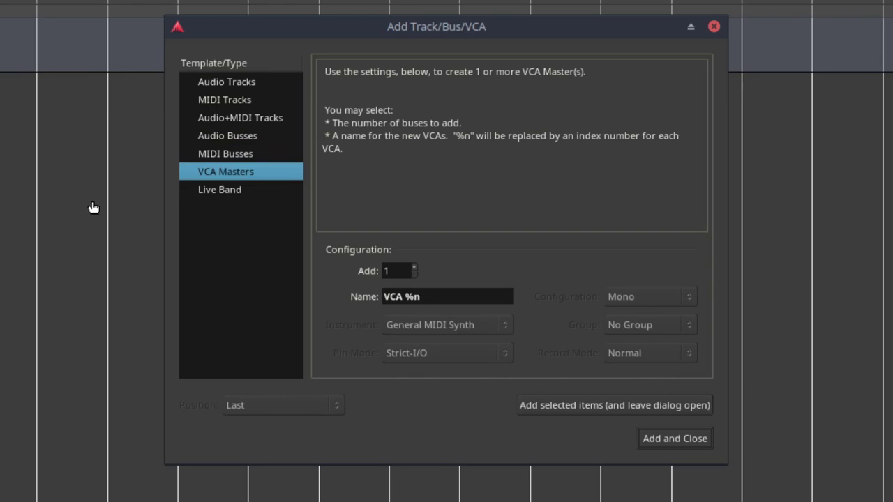
click(231, 196)
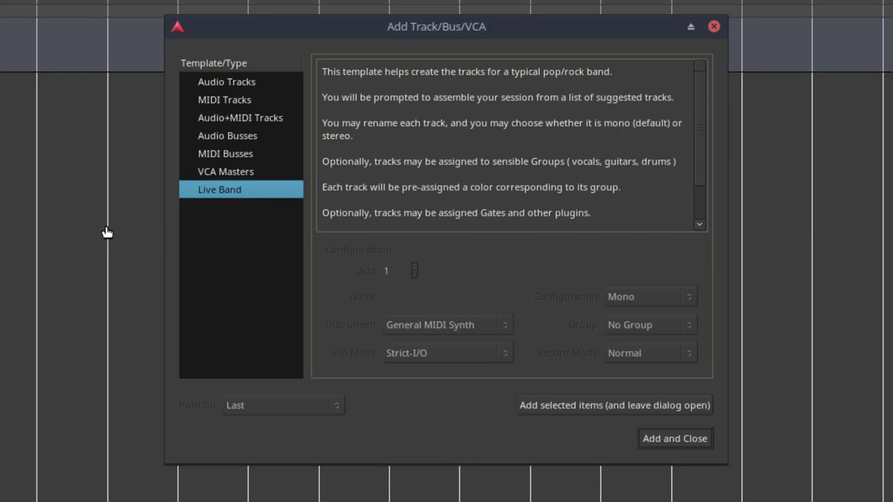
Step: Add one mono audio track named Audio with no group and the Normal record mode
click(255, 84)
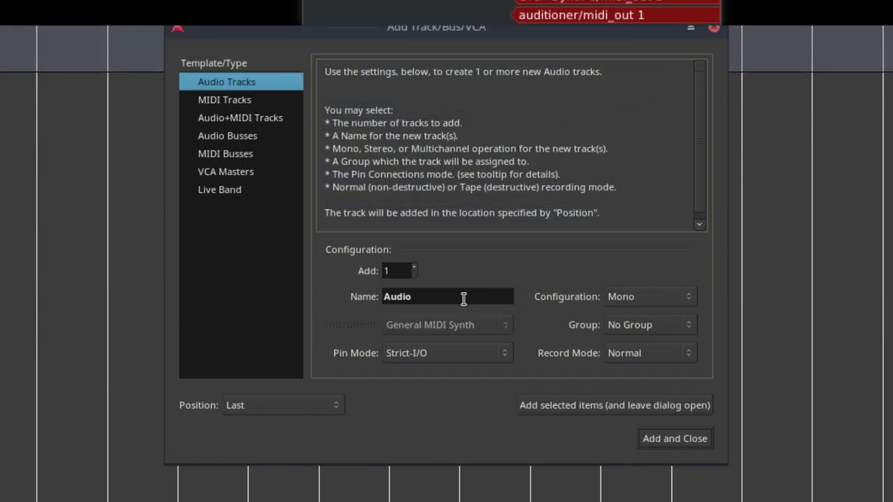
click(674, 300)
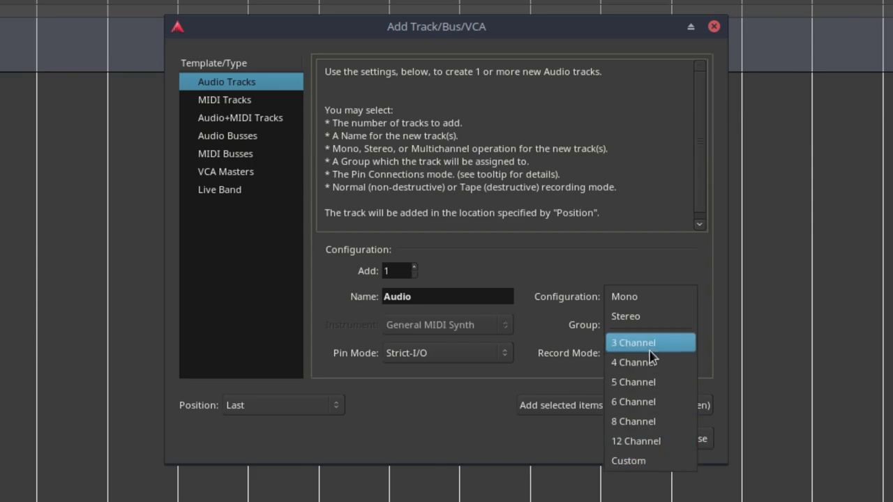
click(649, 305)
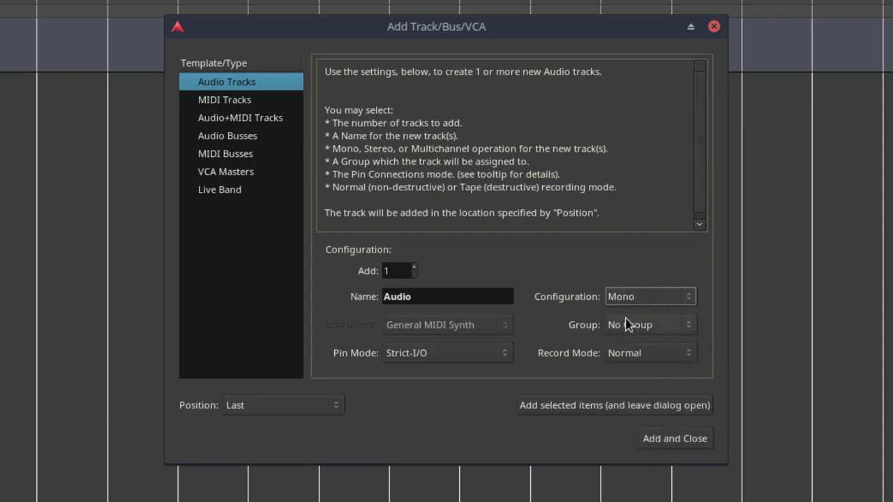
click(626, 323)
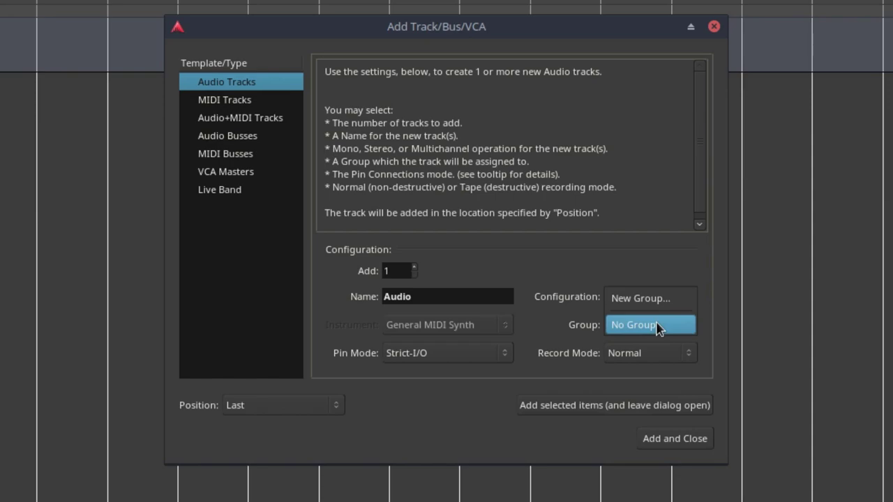
click(658, 328)
click(610, 354)
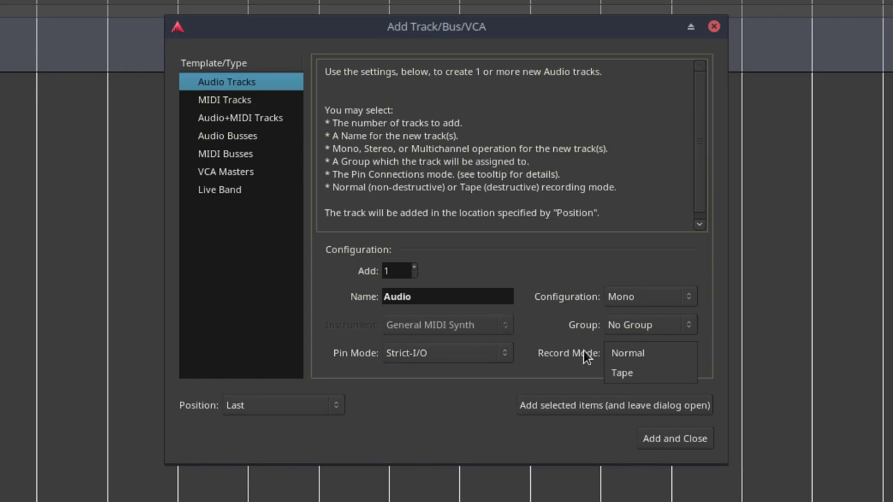
click(584, 354)
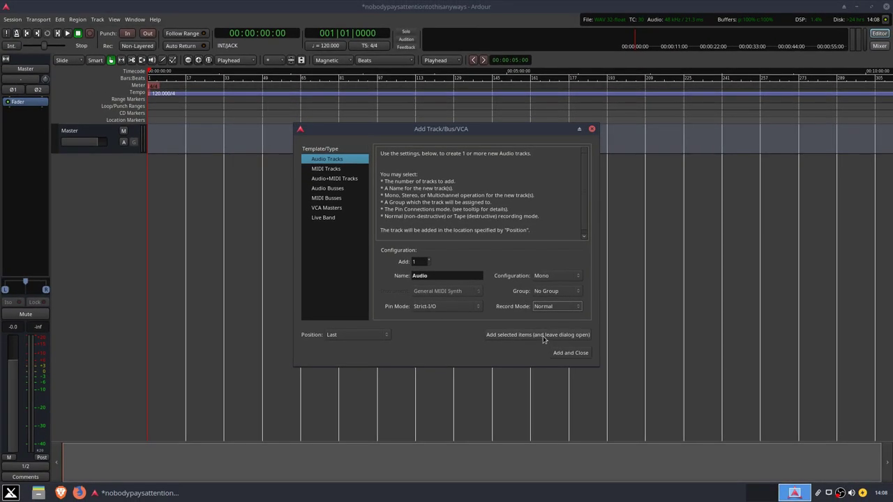
click(560, 354)
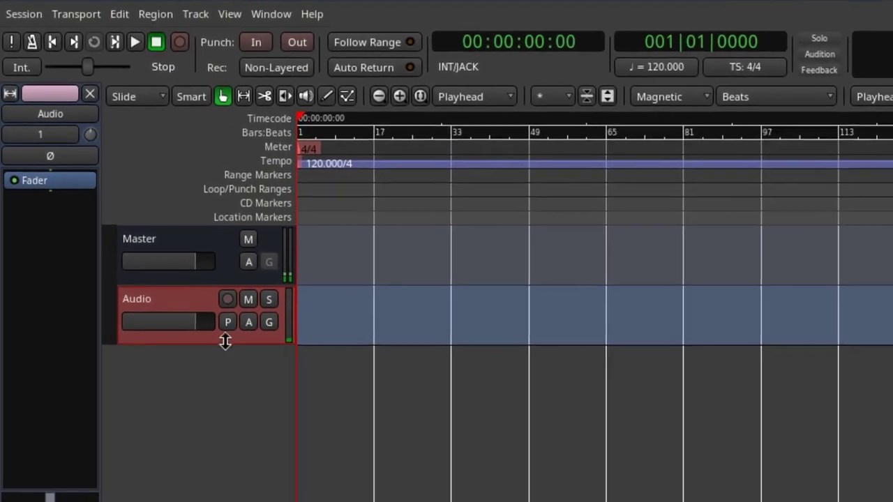
Step: Arm the Audio track and record a take from the start of the timeline
click(113, 161)
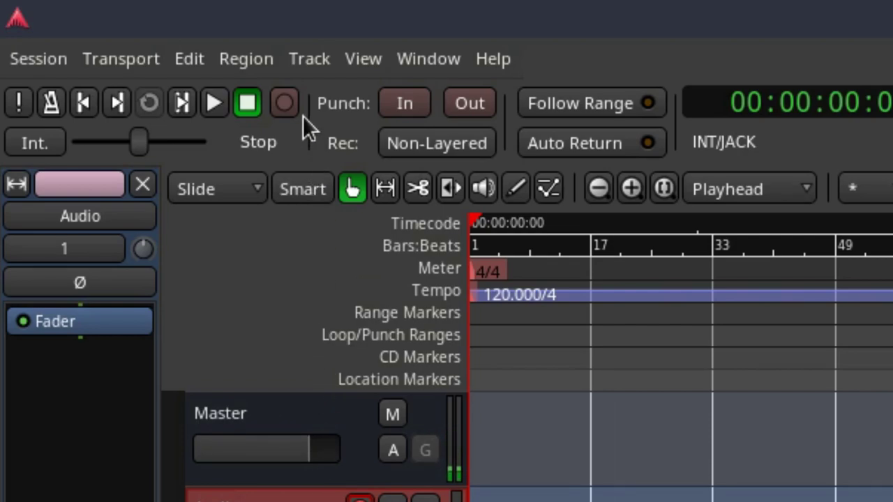
click(285, 101)
click(211, 109)
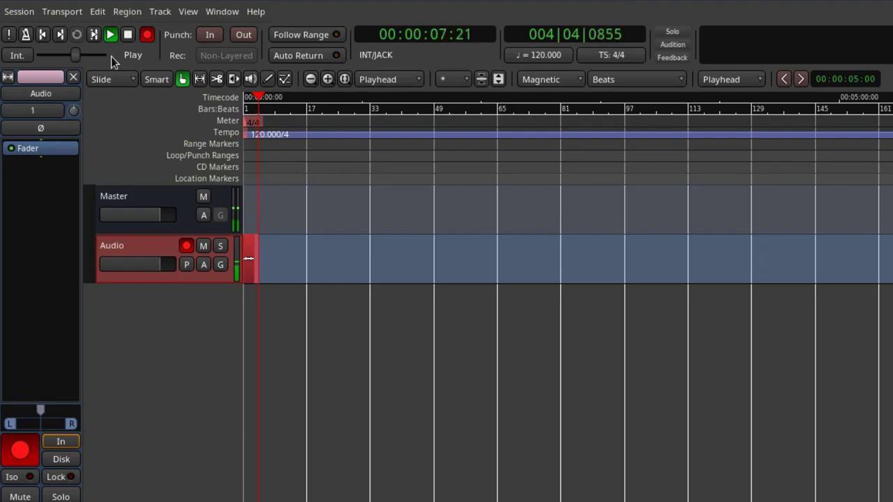
Step: Play back the recorded take, stop playback and open the available operations for its region
click(116, 37)
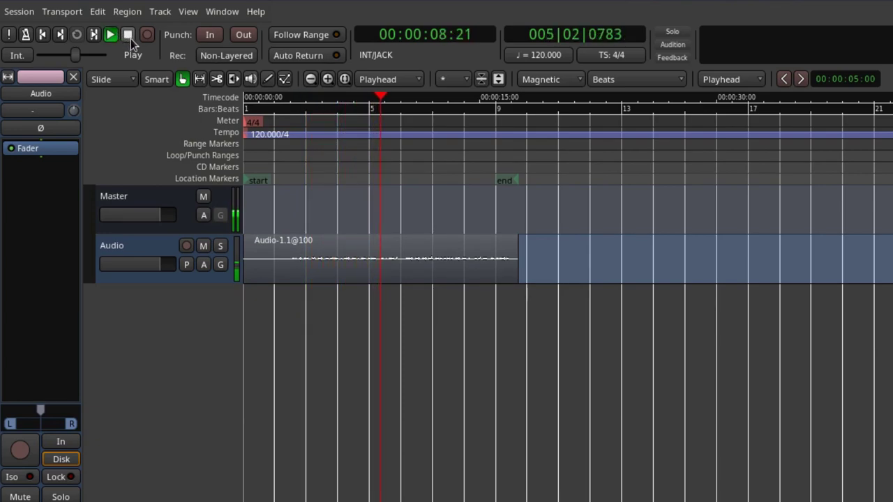
click(128, 35)
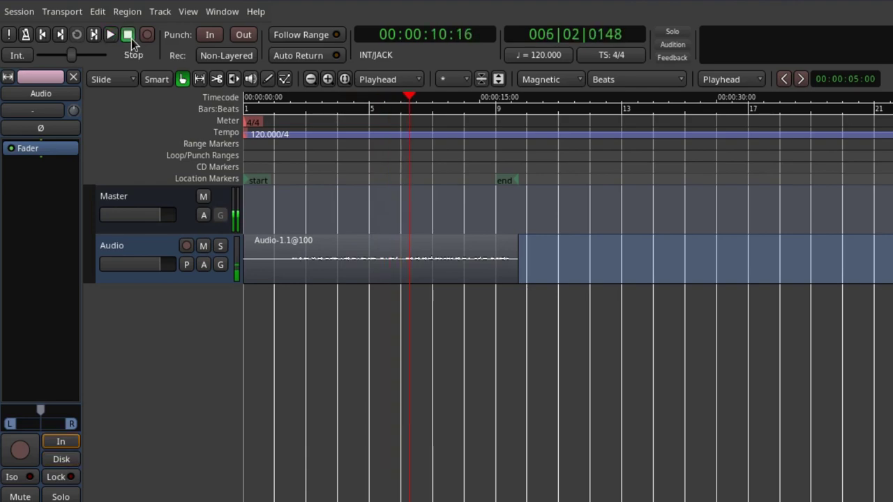
right_click(333, 272)
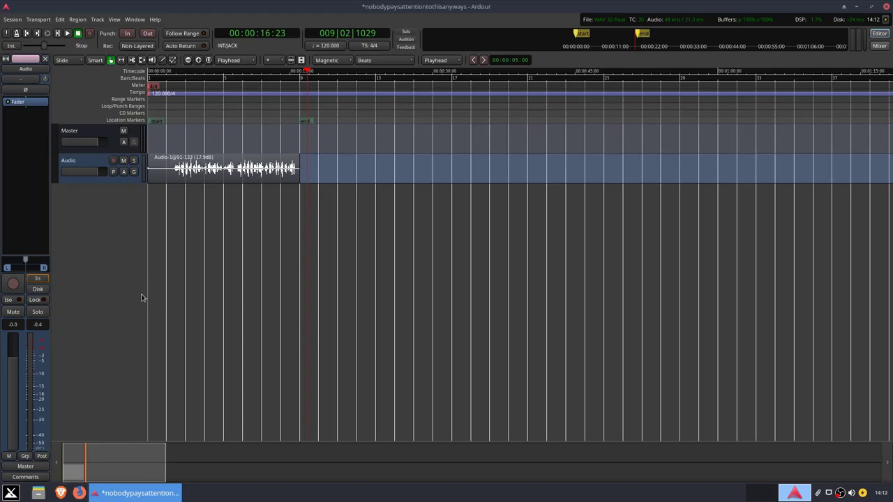
Step: Add one MIDI track named MIDI with General MIDI Synth as its instrument
double_click(80, 213)
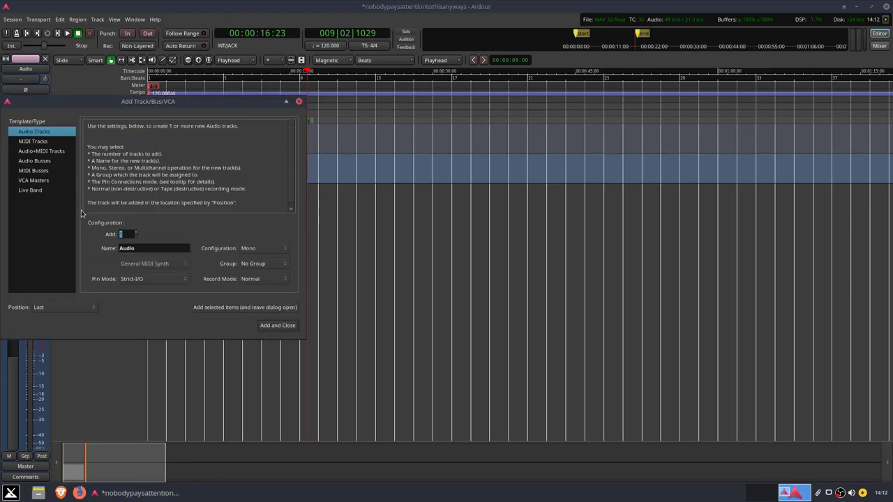
click(41, 141)
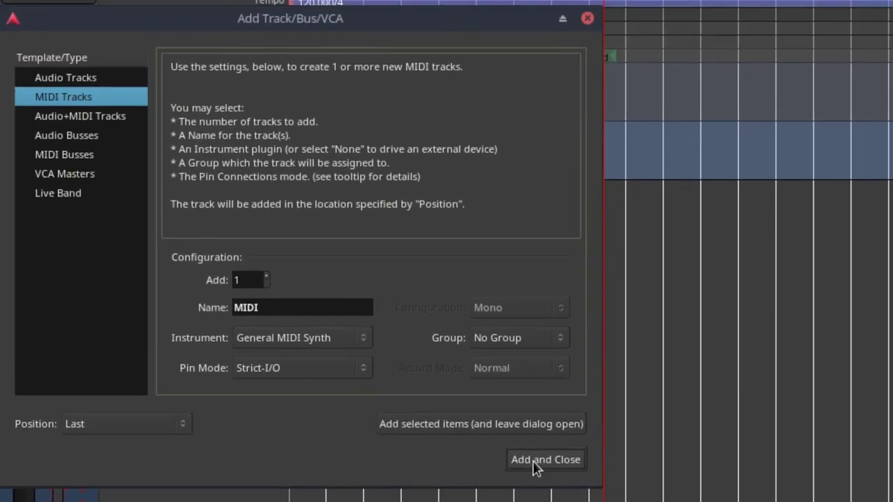
click(633, 381)
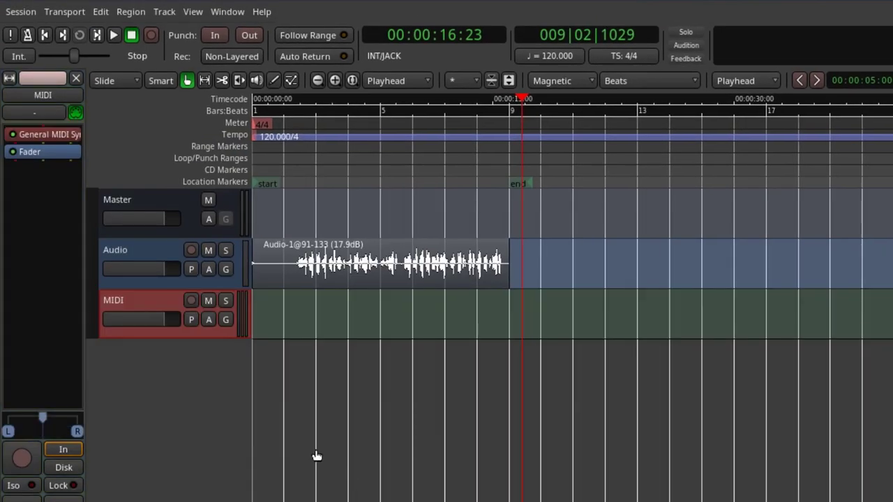
Step: Choose an input source for the MIDI track in its mixer strip
click(35, 112)
click(96, 205)
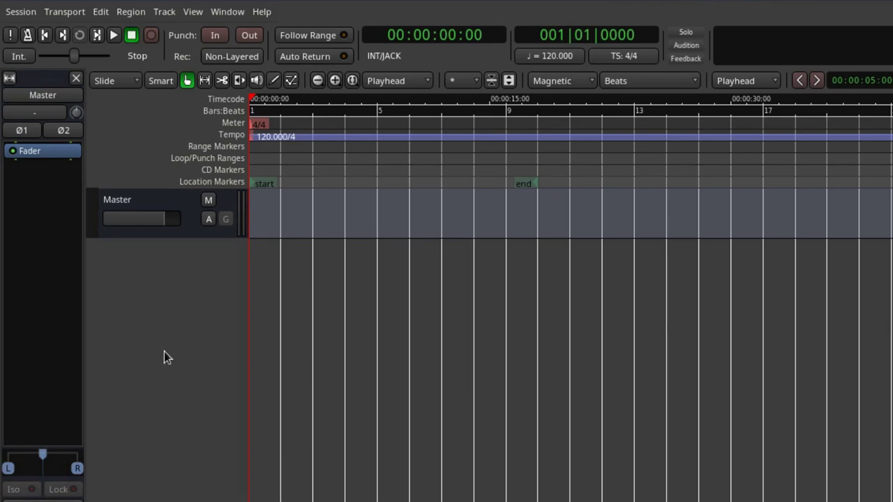
Step: Open the media import, preview Generdyn - ATMOS - 01.wav from the Atmos folder and tag it Spooky
click(32, 12)
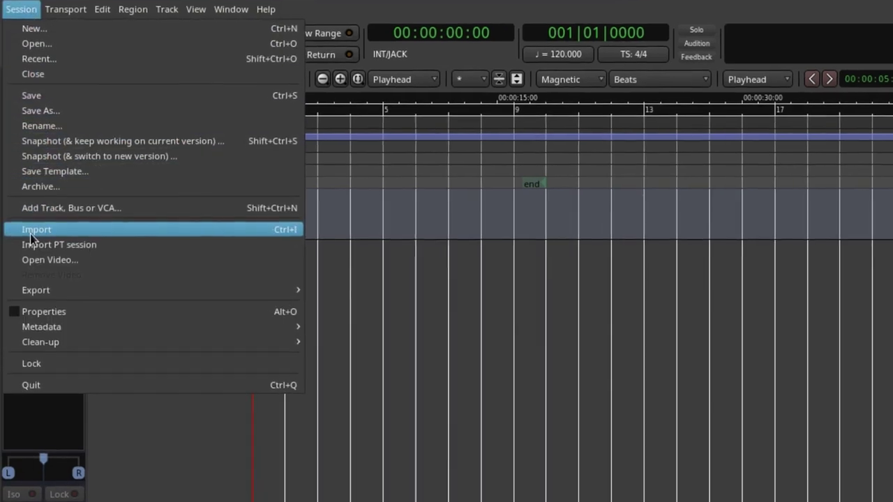
click(30, 231)
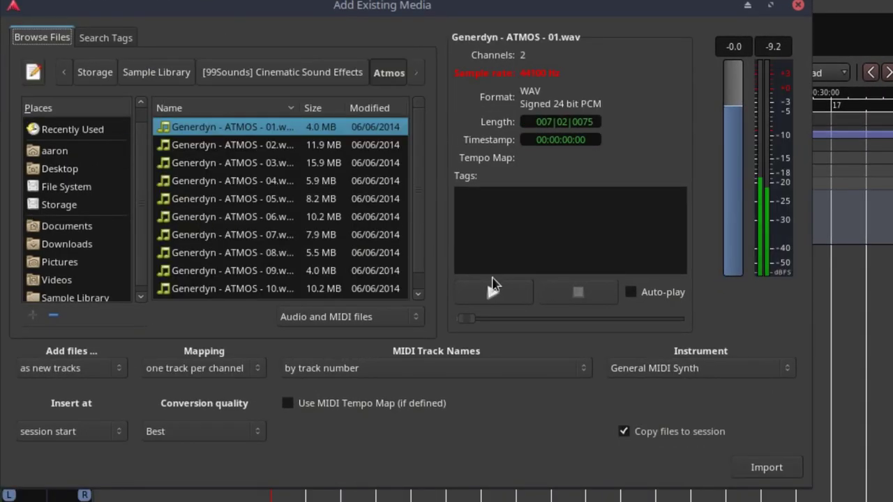
click(492, 288)
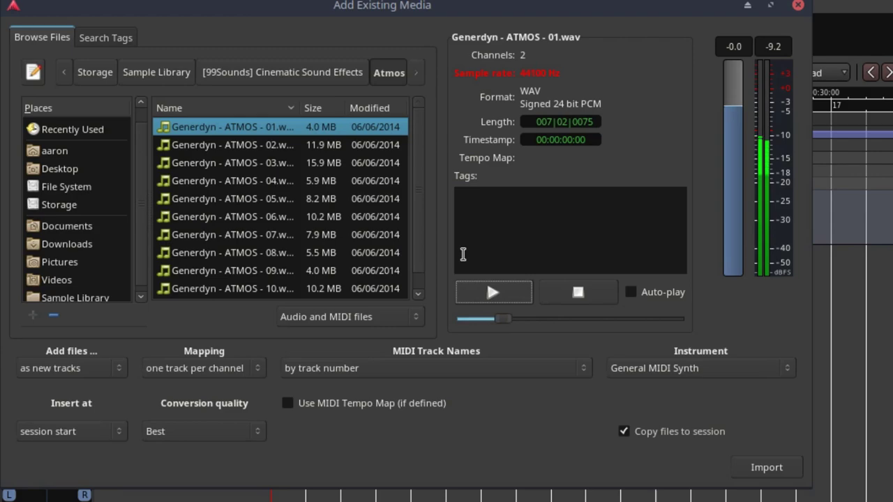
click(486, 235)
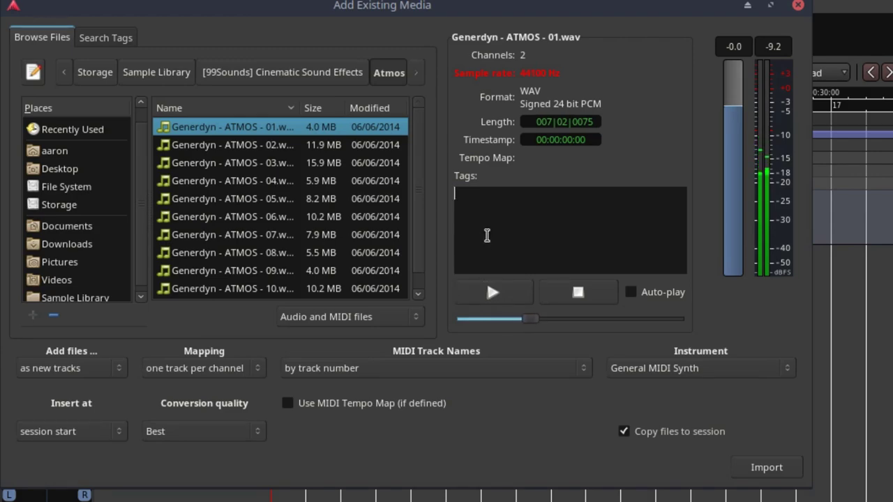
text(Spooky)
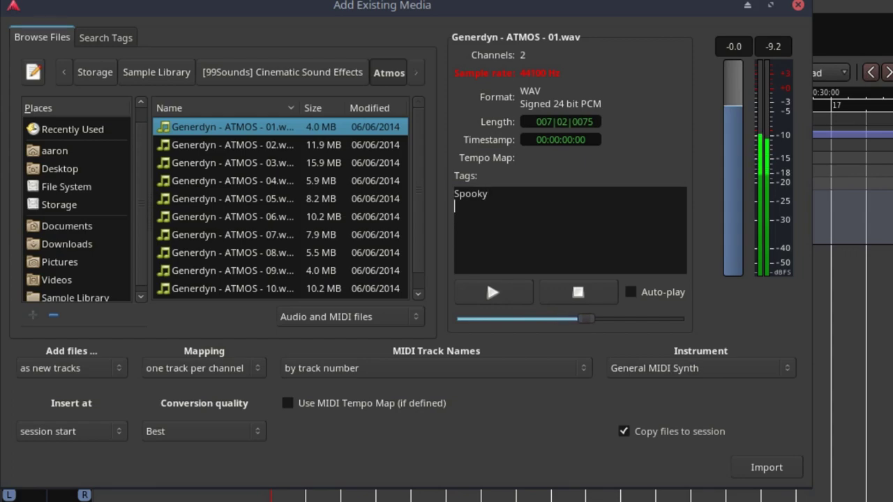
Step: Preview Generdyn - ATMOS - 04.wav, tag it "Still,spooky" and stop the preview
click(270, 184)
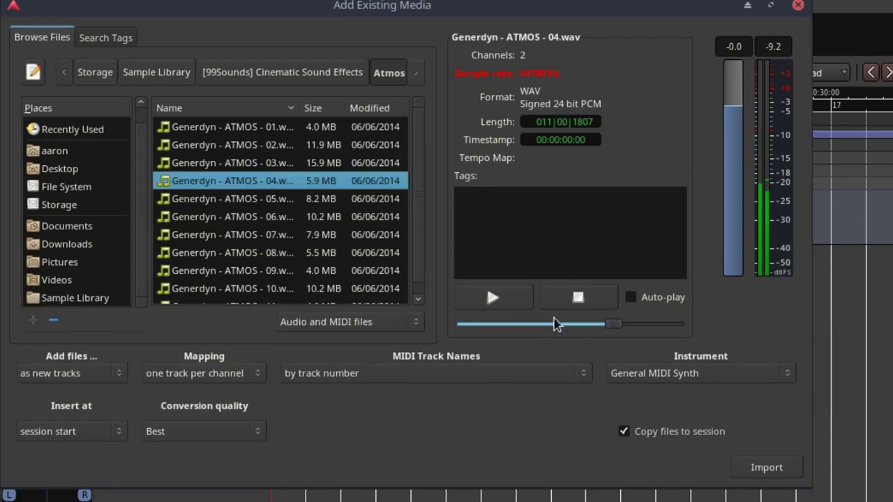
click(573, 300)
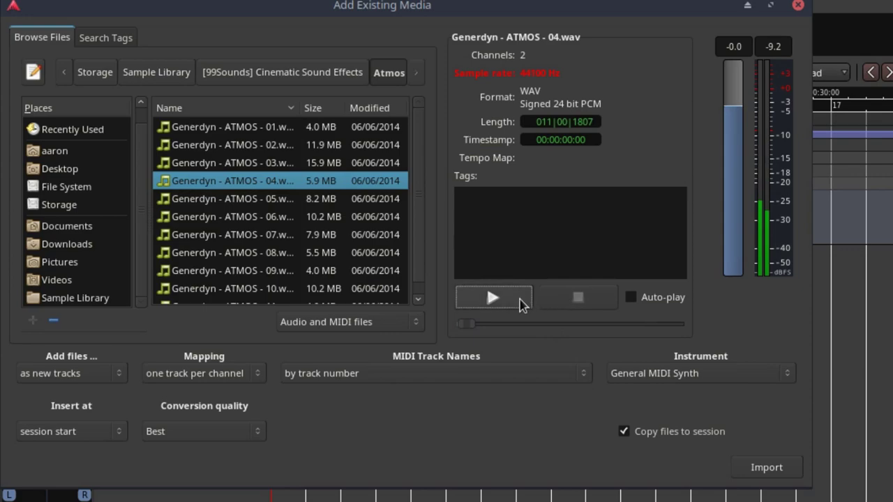
click(522, 300)
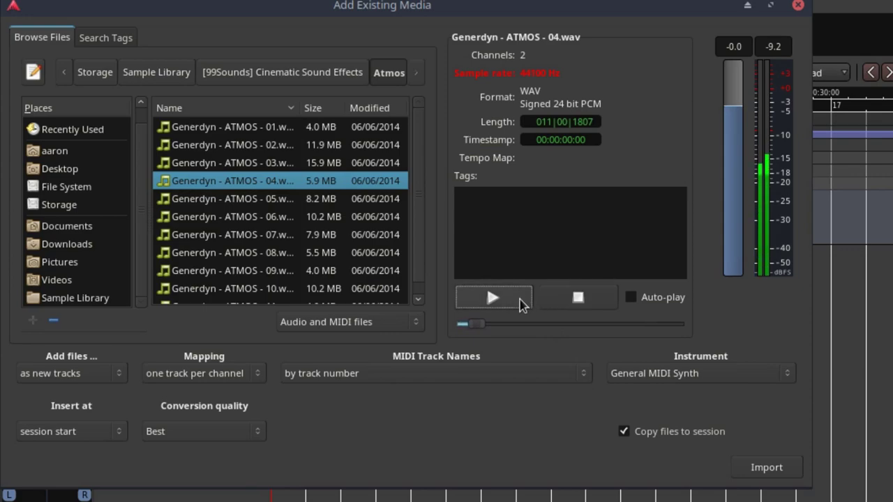
click(529, 260)
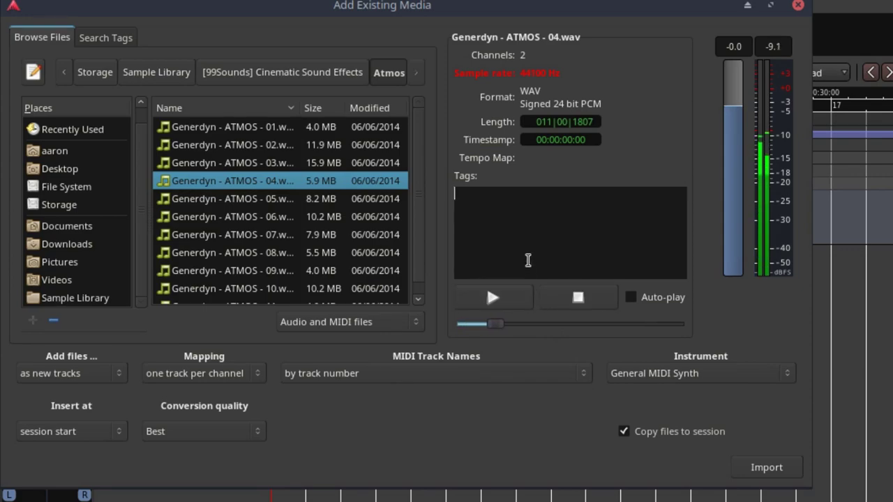
text(S)
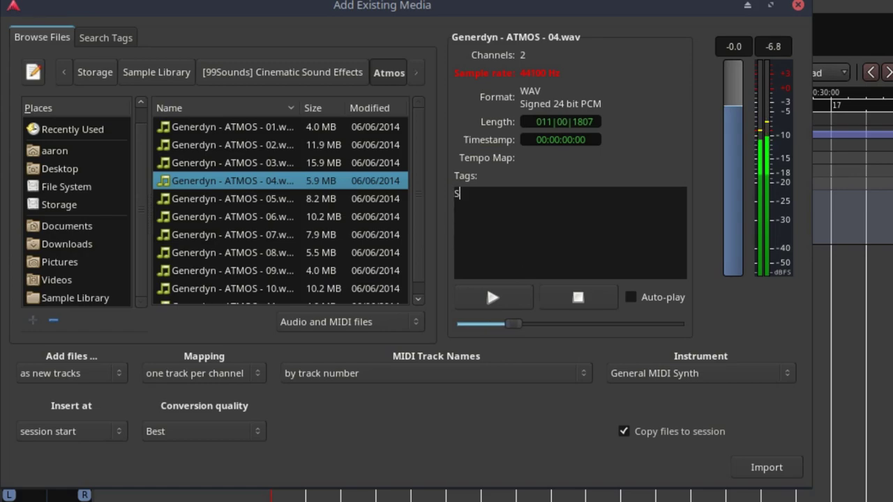
text(tillspook)
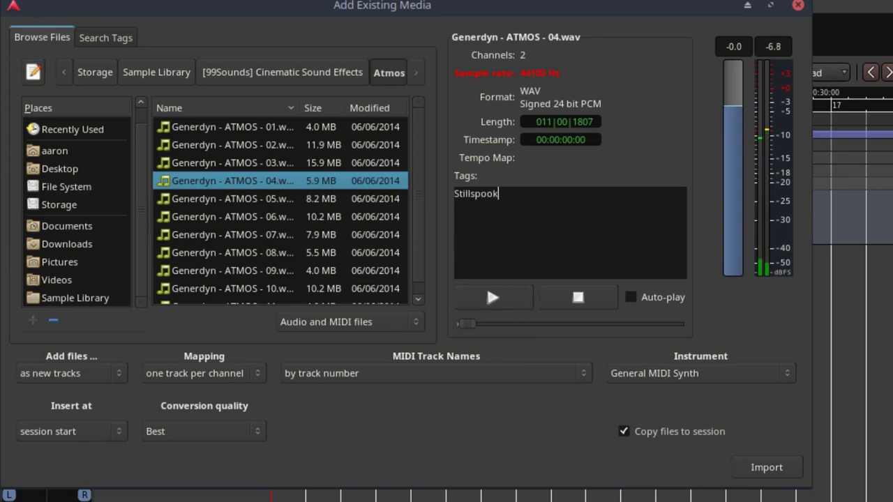
text(y)
key(Left)
key(Left)
key(Left)
key(Left)
key(Left)
key(Left)
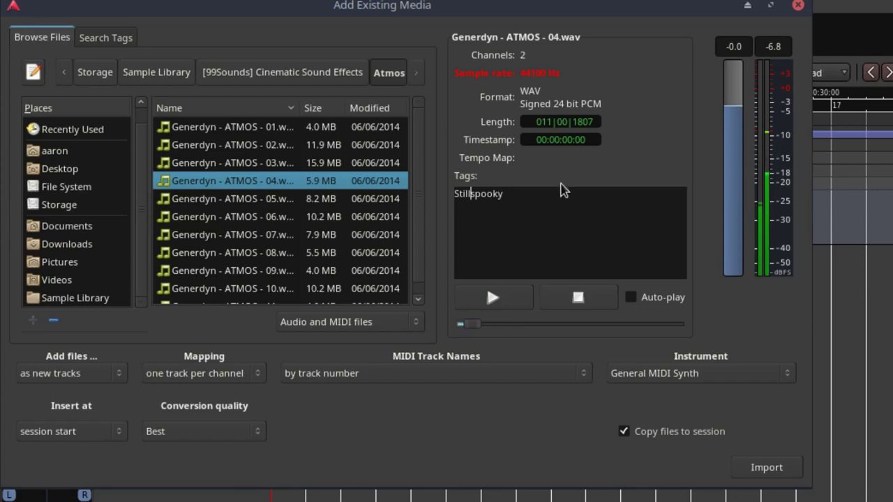
text(,)
click(578, 297)
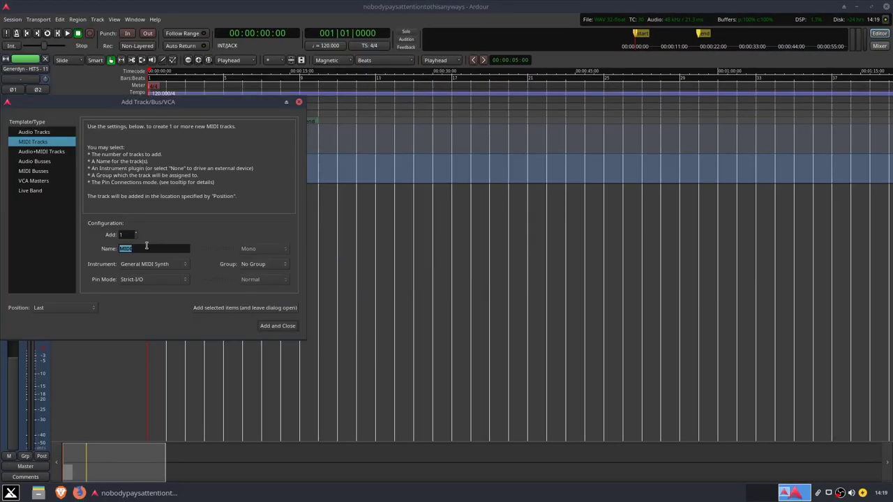
Step: Add one MIDI track named Piano with General MIDI Synth and enlarge its height until the piano-roll keys show
text(Piano)
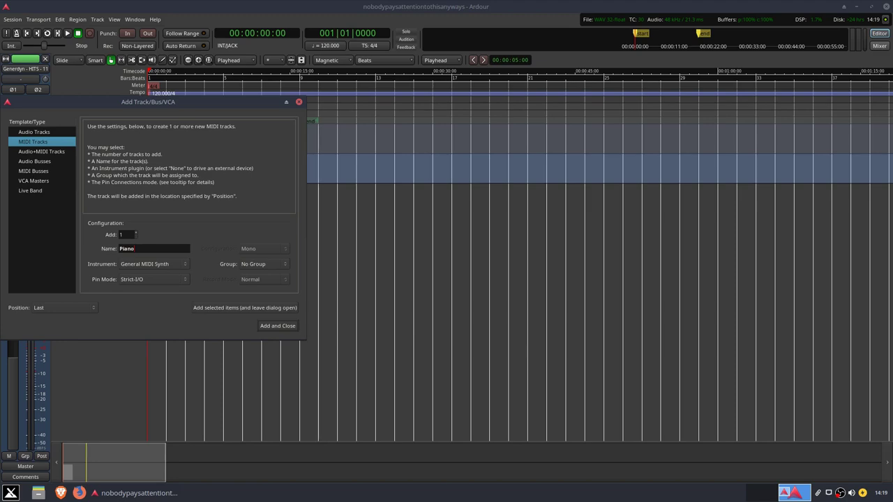
key(Return)
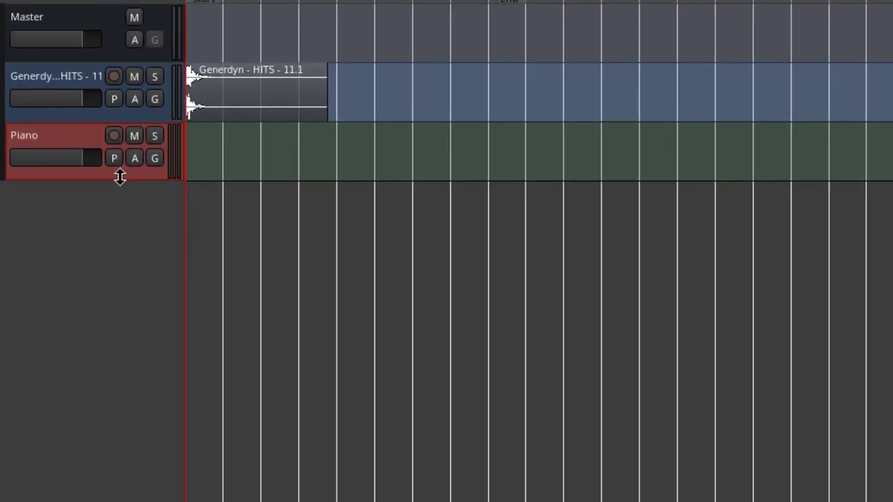
drag(117, 213, 117, 501)
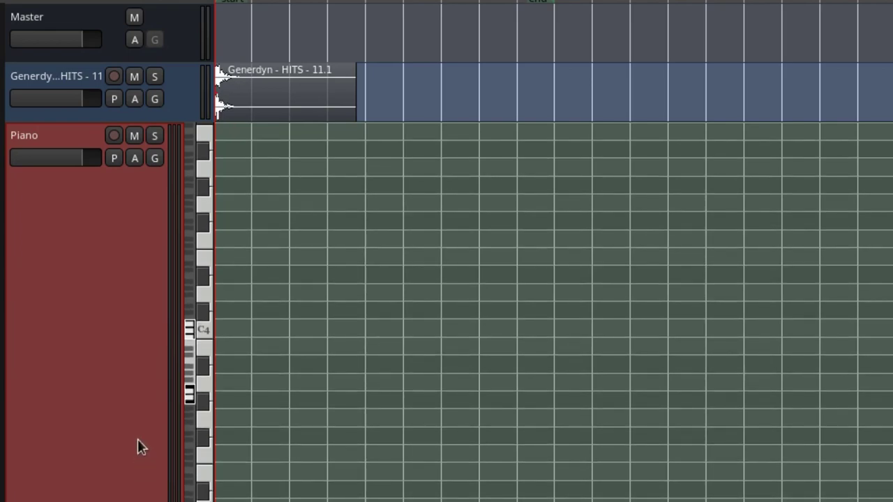
Step: Draw a MIDI region on the Piano track, extending it from the session start to bar 9
scroll(208, 91, up, 5)
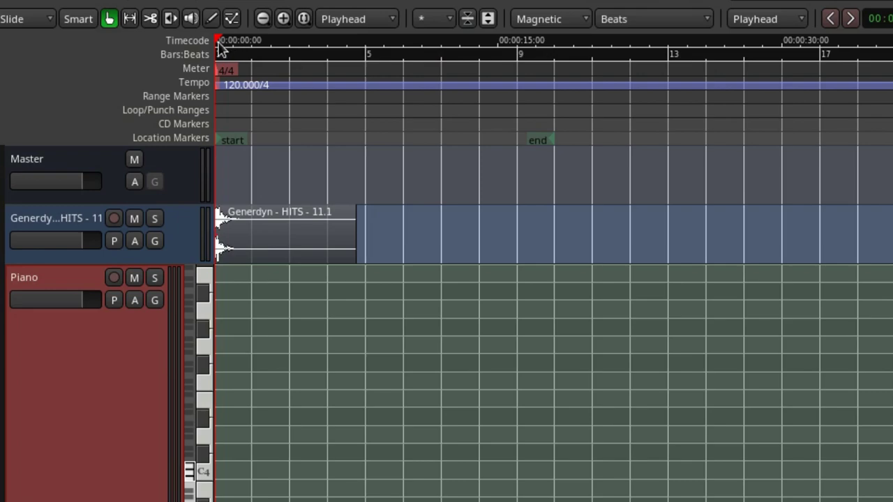
click(212, 19)
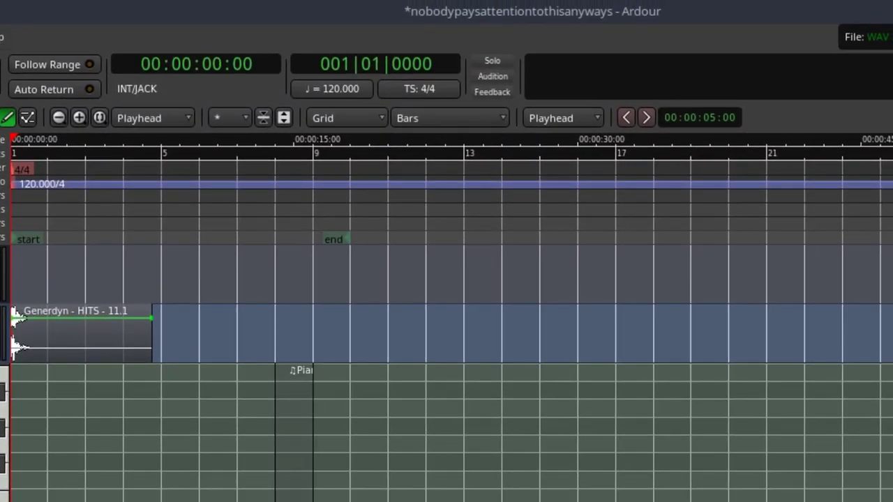
drag(276, 419, 14, 418)
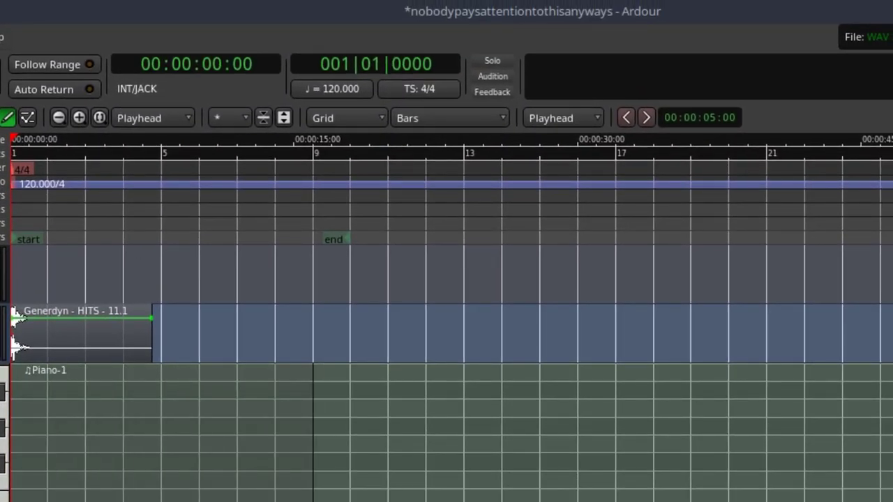
Step: Keep the snap mode on Grid and set the grid unit to Beats
click(383, 122)
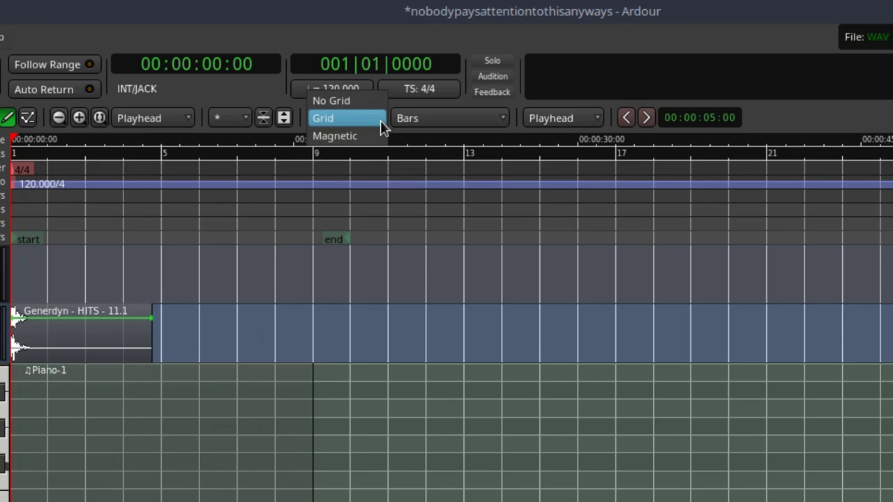
click(383, 127)
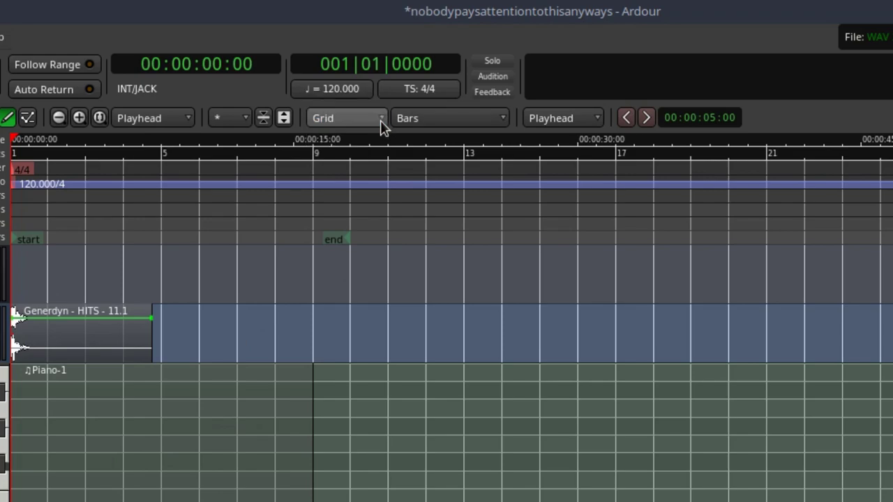
click(497, 120)
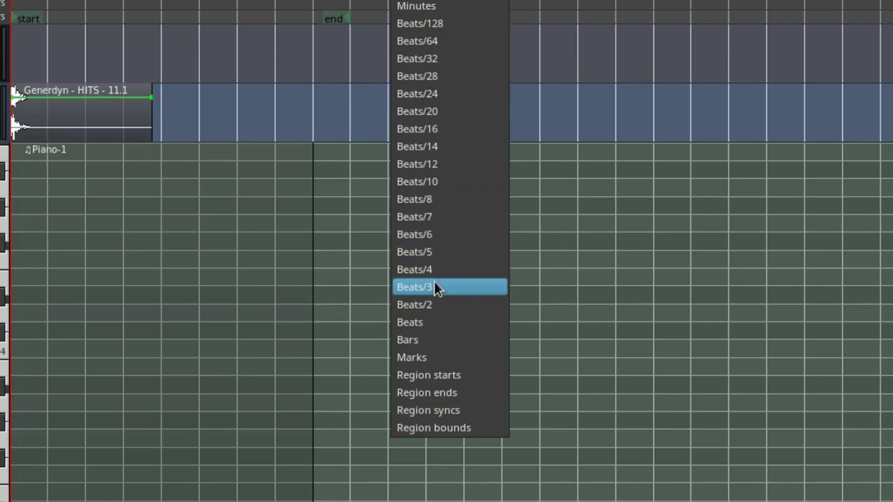
click(434, 319)
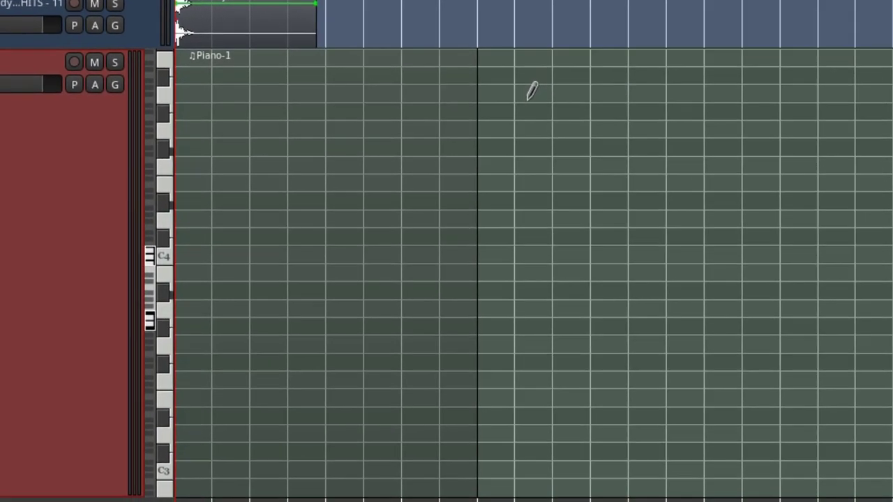
Step: Draw three descending three-note chords from the start of the Piano region, with the top note E4 first and the last chord two bars long
mouse_move(466, 127)
mouse_down()
mouse_move(388, 147)
mouse_move(306, 183)
mouse_up()
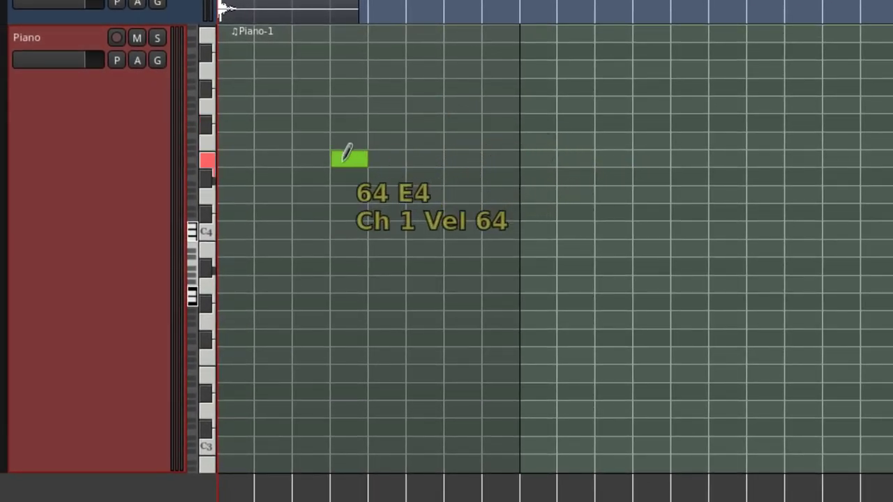
drag(351, 155, 266, 210)
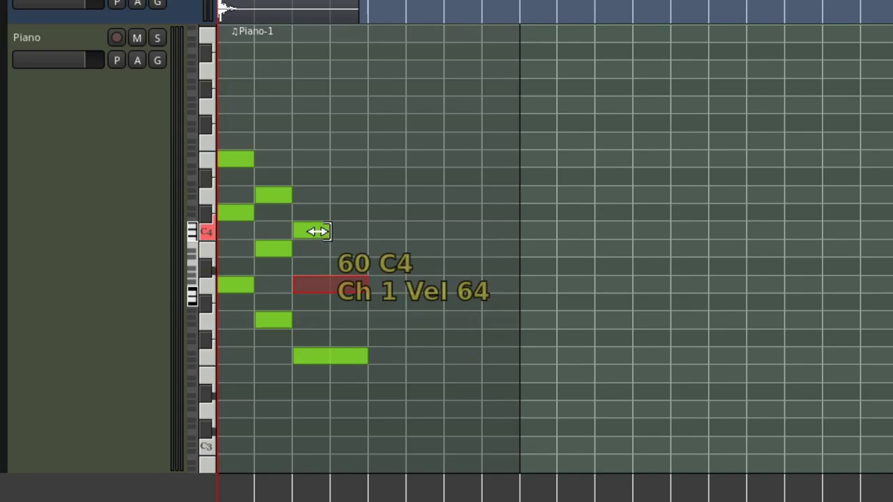
drag(316, 232, 351, 239)
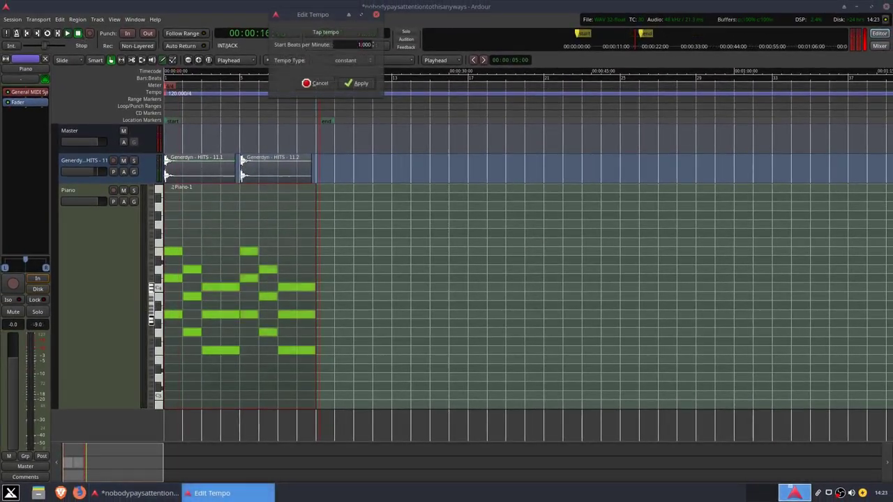
Step: Set the session tempo to 157 beats per minute and play the session from the start
key(Return)
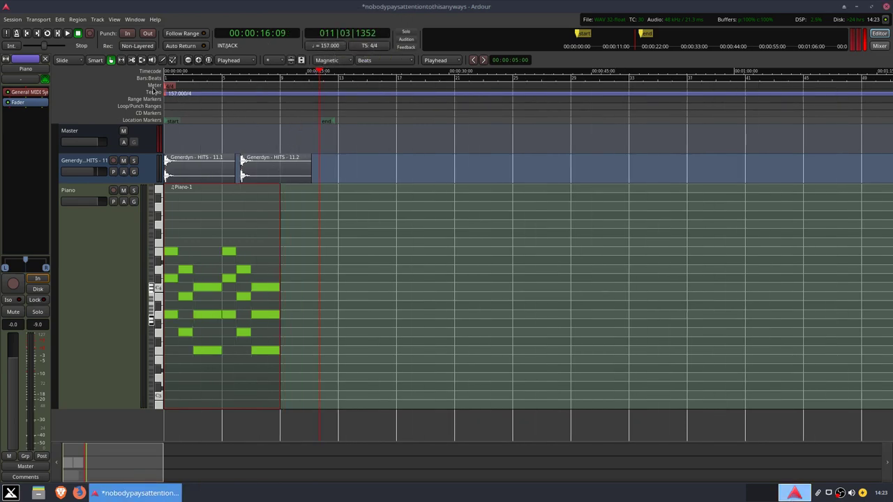
click(28, 34)
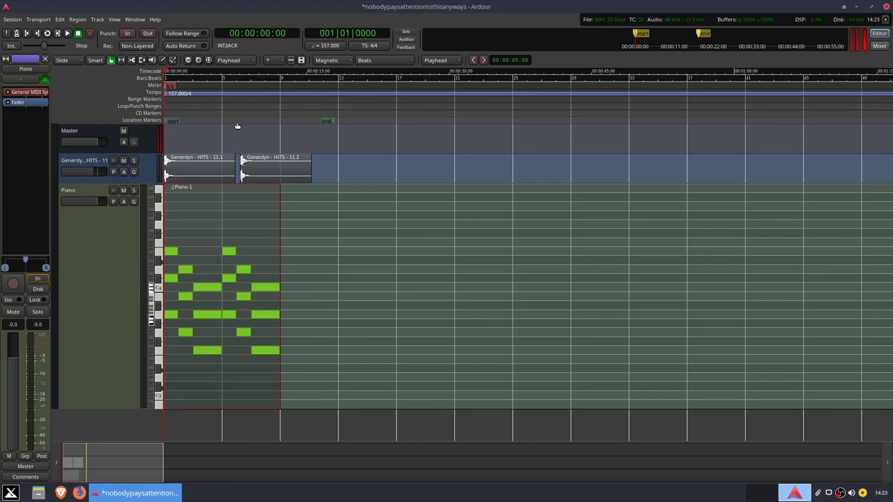
key(space)
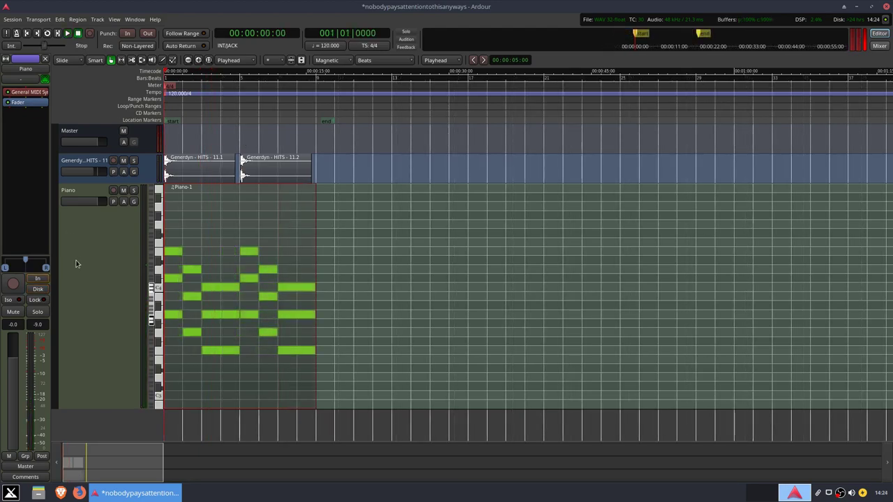
Step: Play the session from the start and, in the mixer, insert the a-Compressor plugin below the Piano track's fader
key(space)
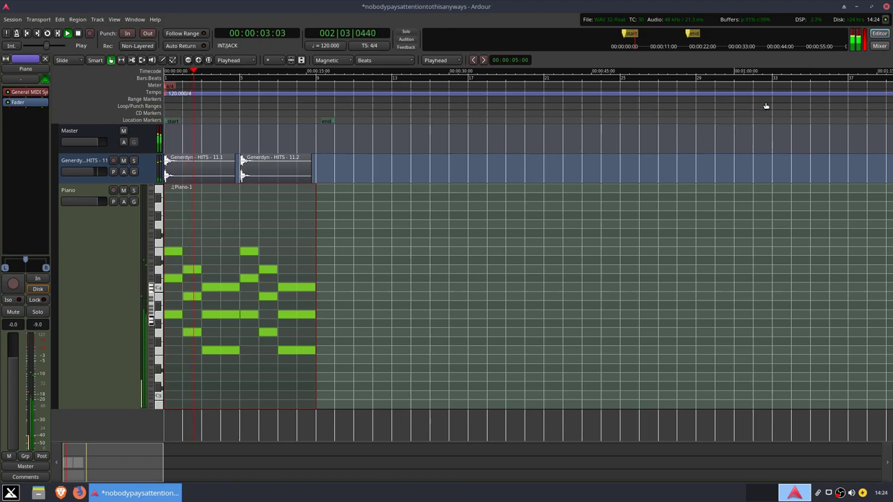
click(879, 47)
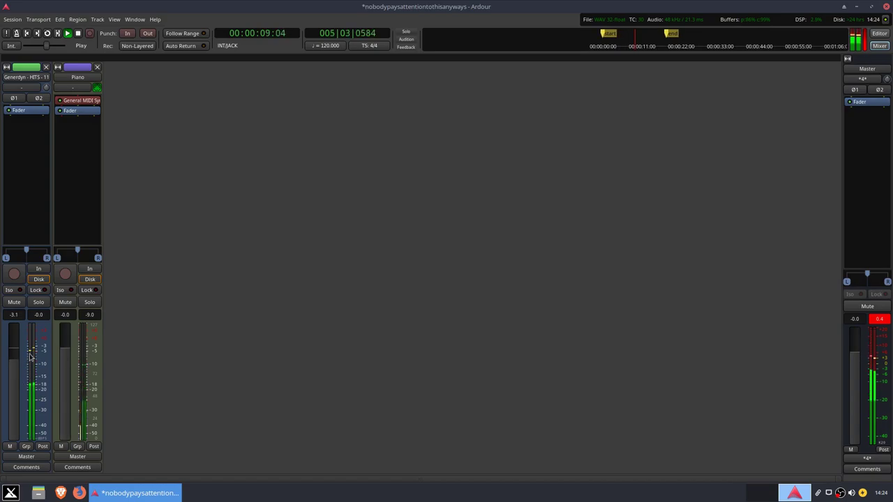
right_click(74, 143)
mouse_move(90, 145)
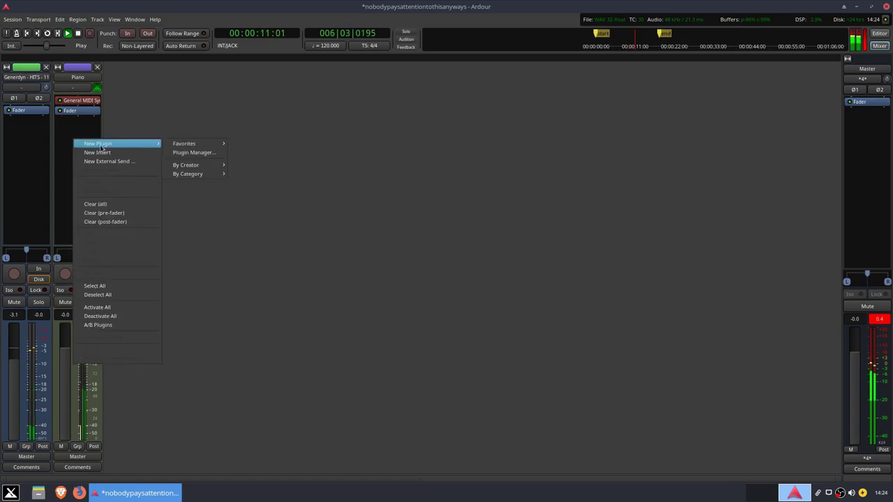
mouse_move(202, 174)
mouse_move(273, 184)
click(317, 192)
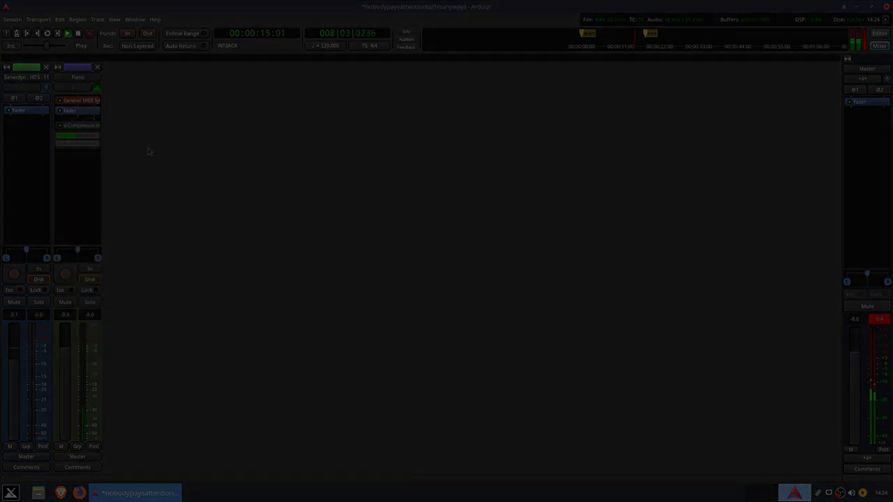